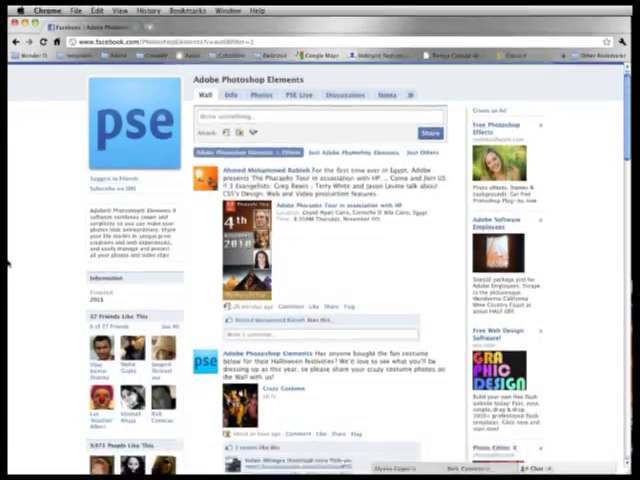
scroll(8, 260, "down", 2)
scroll(8, 260, "down", 3)
scroll(8, 260, "down", 2)
scroll(8, 260, "down", 2)
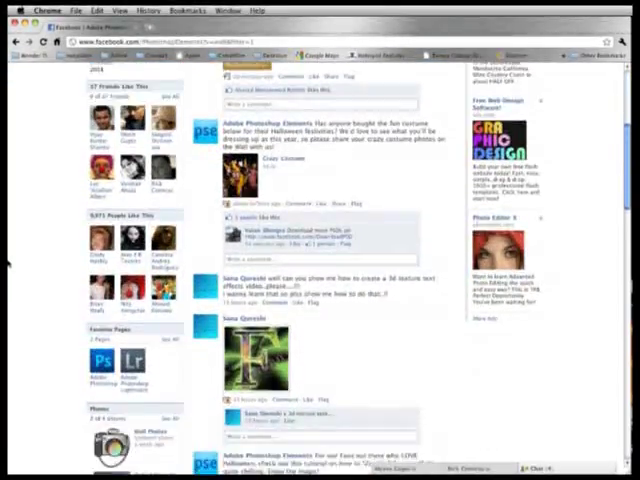
scroll(8, 260, "down", 2)
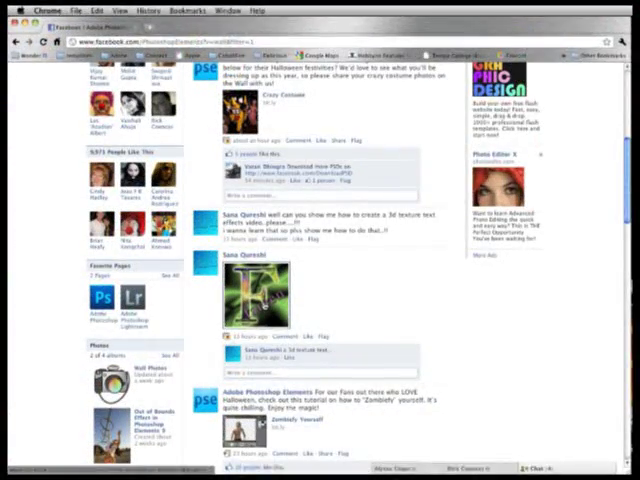
Open the textured letter F fan photo from the Photoshop Elements wall.
left_click(258, 295)
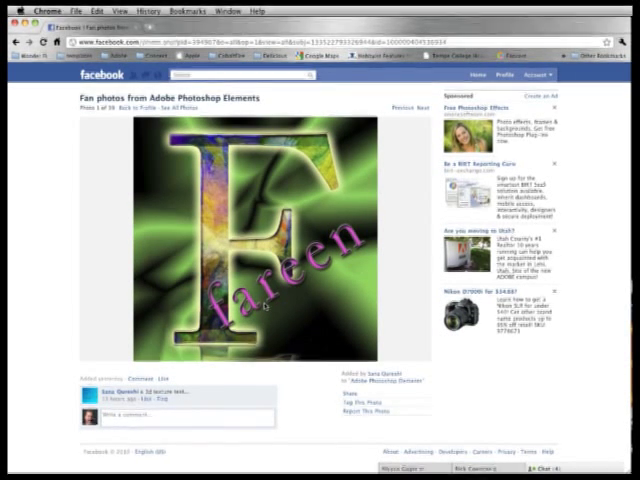
key("super+Tab")
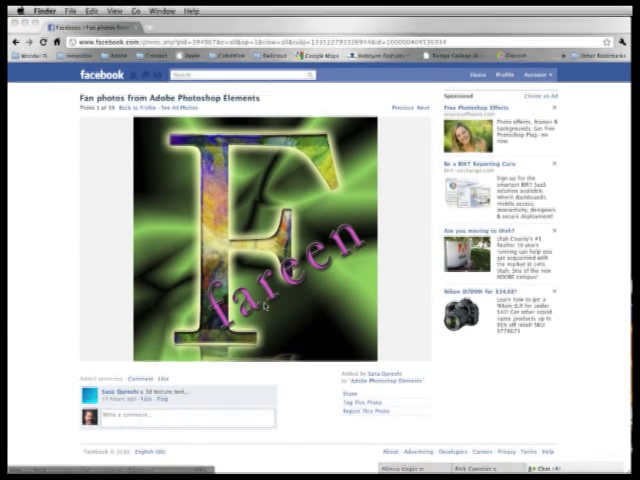
Create a new blank file 500 × 500 pixels, RGB Color, with a transparent background.
key("super+Tab")
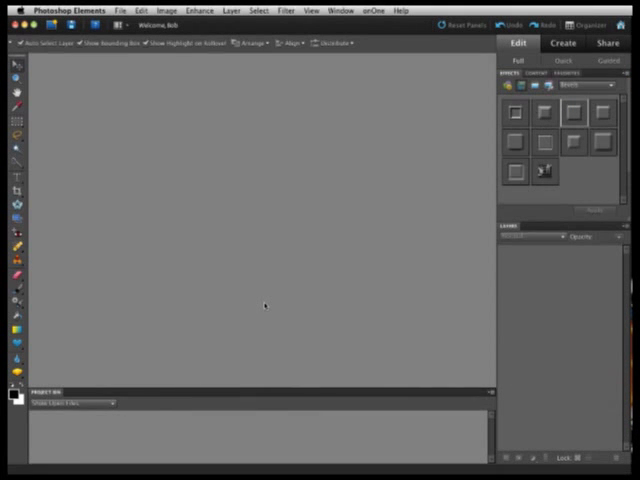
left_click(120, 10)
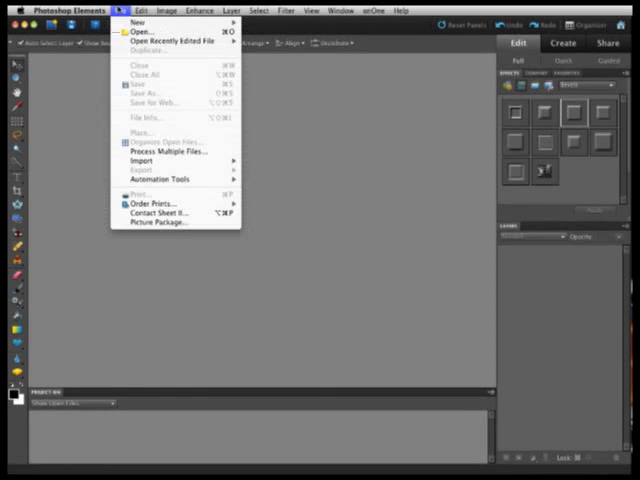
mouse_move(140, 22)
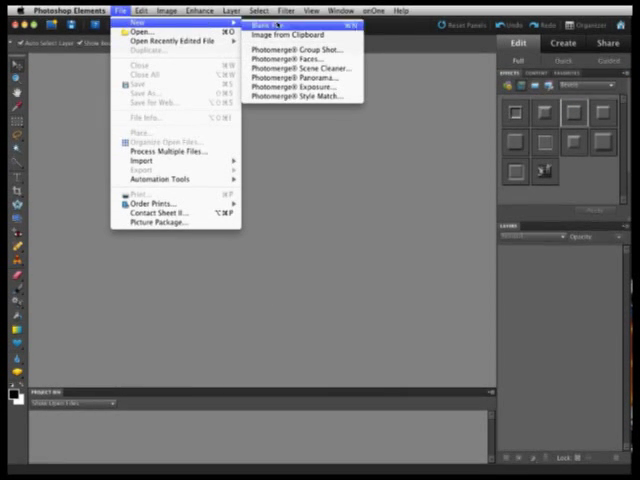
left_click(278, 25)
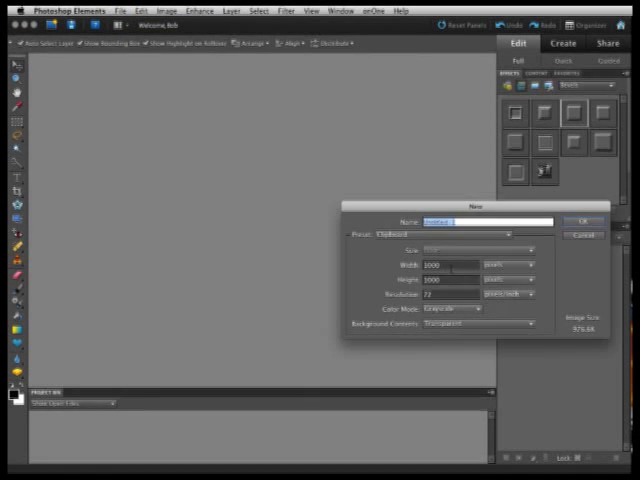
double_click(447, 264)
type("500")
key("Tab")
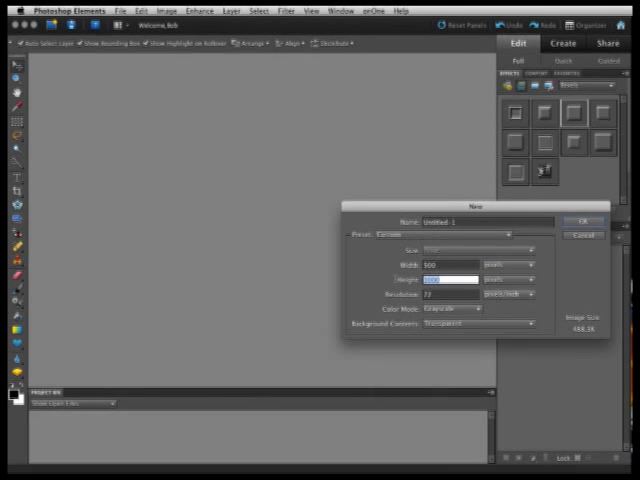
type("500")
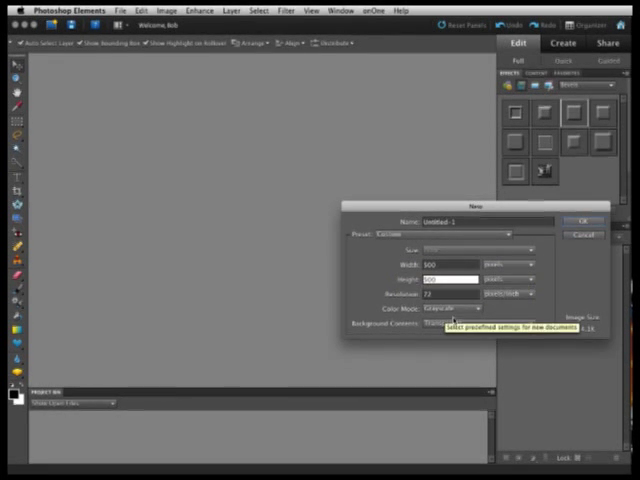
left_click(450, 308)
left_click(440, 316)
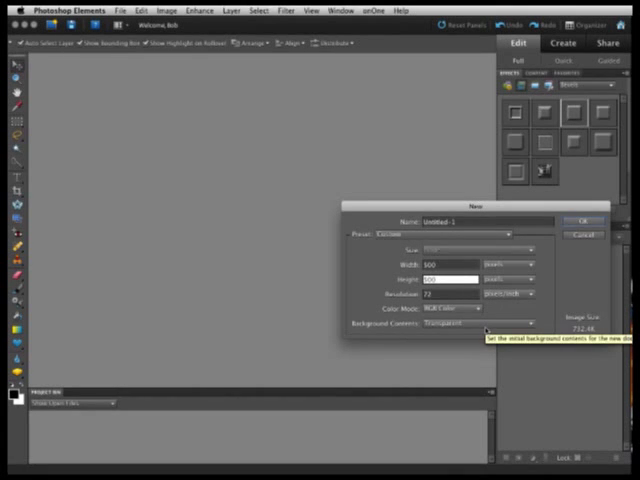
left_click(584, 221)
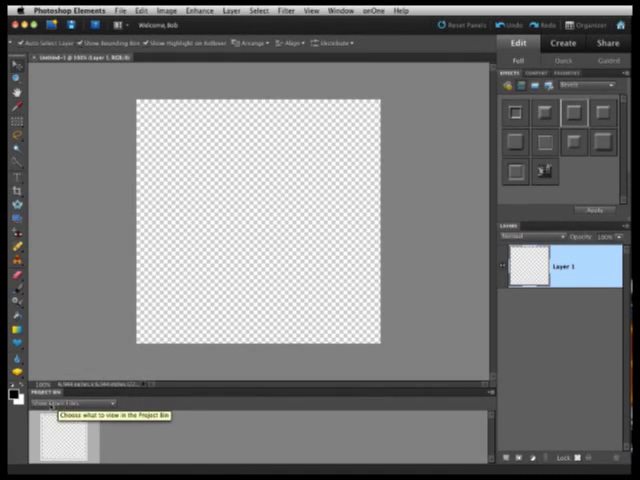
Show the texture photo album in the Project Bin beside the blank document.
left_click(82, 404)
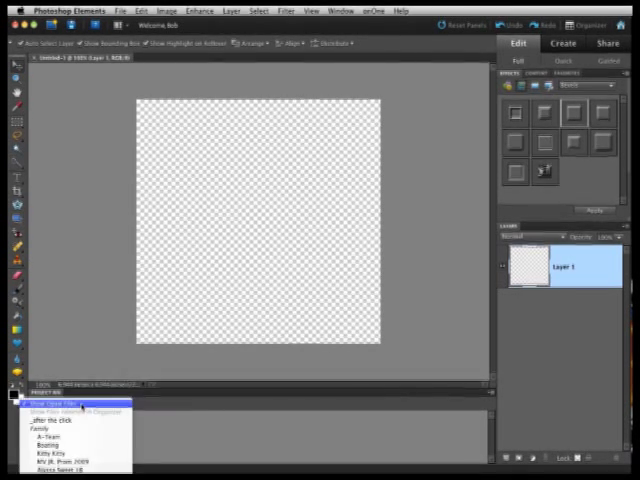
scroll(82, 404, "up", 3)
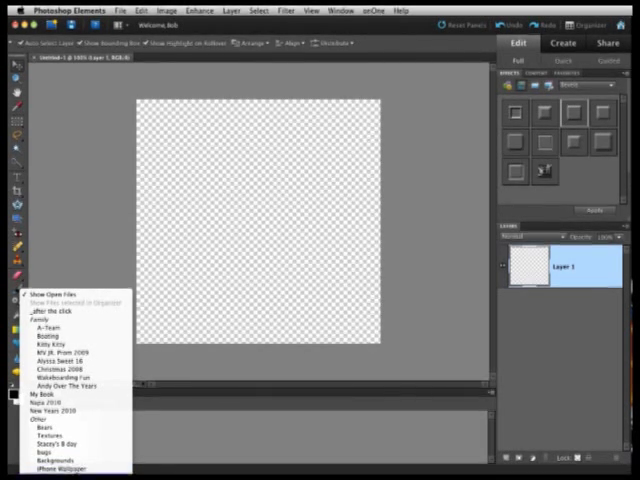
left_click(68, 436)
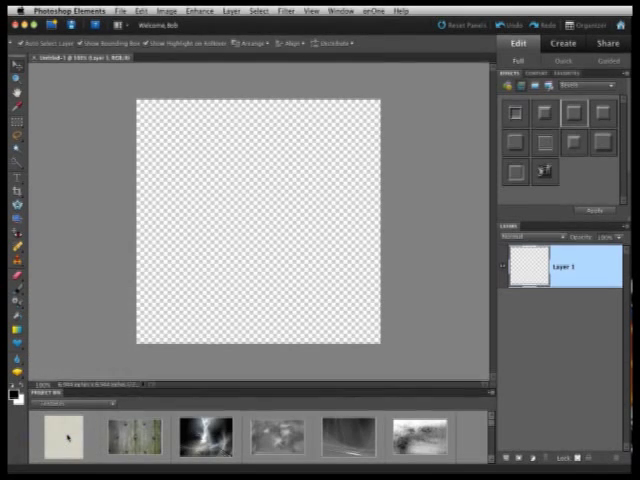
left_click(491, 461)
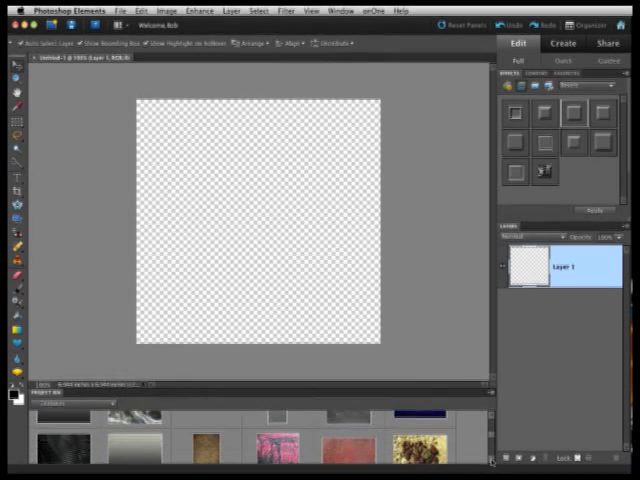
Drag the red, yellow cracked and rusty textures onto the canvas as layers, hiding the rusty one.
left_click(491, 461)
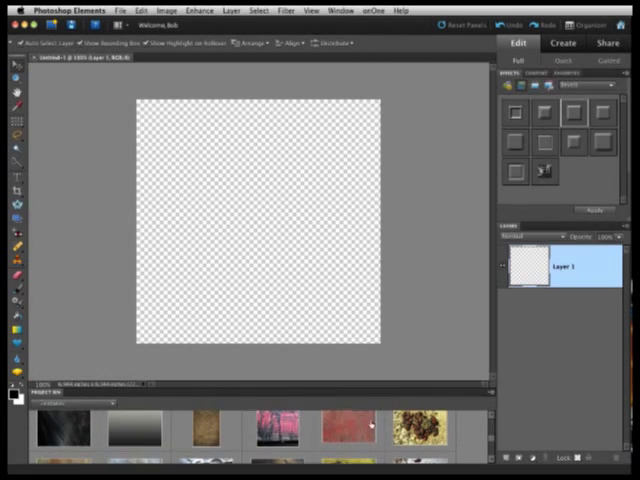
left_click_drag(356, 430, 218, 195)
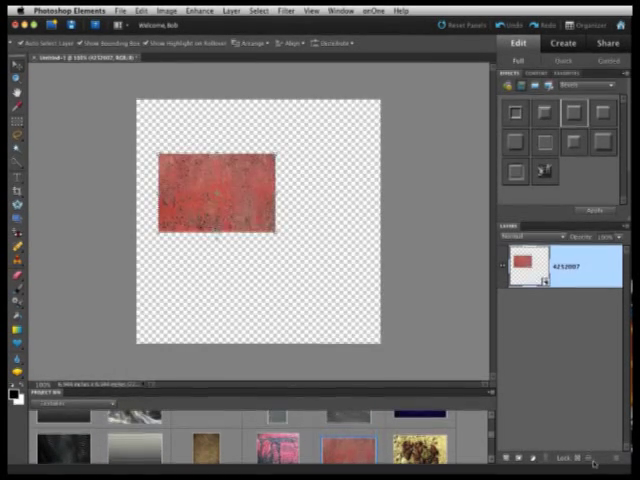
scroll(260, 435, "down", 3)
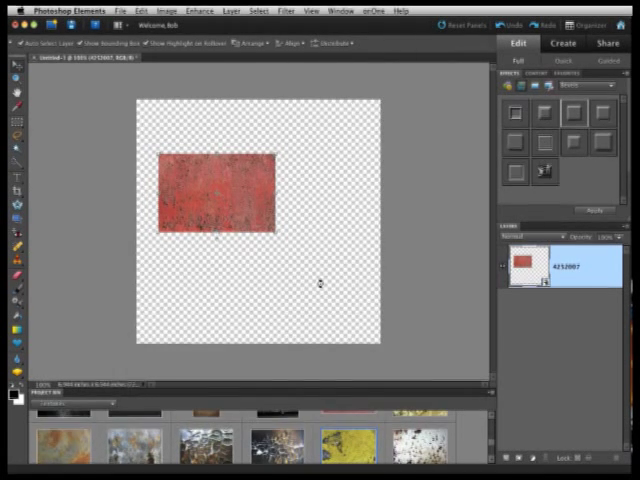
left_click_drag(349, 440, 258, 220)
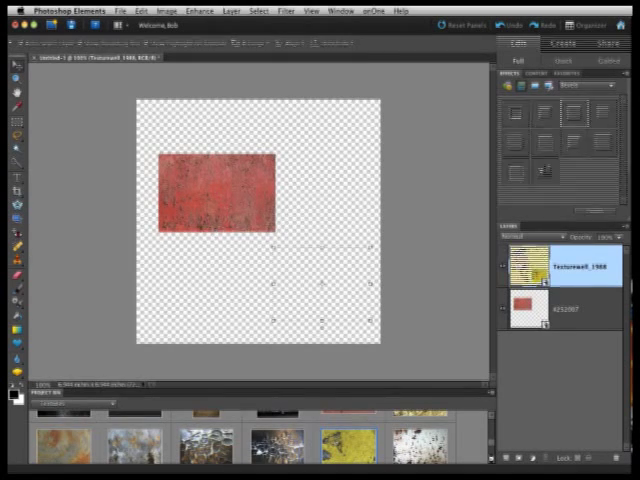
scroll(260, 435, "down", 3)
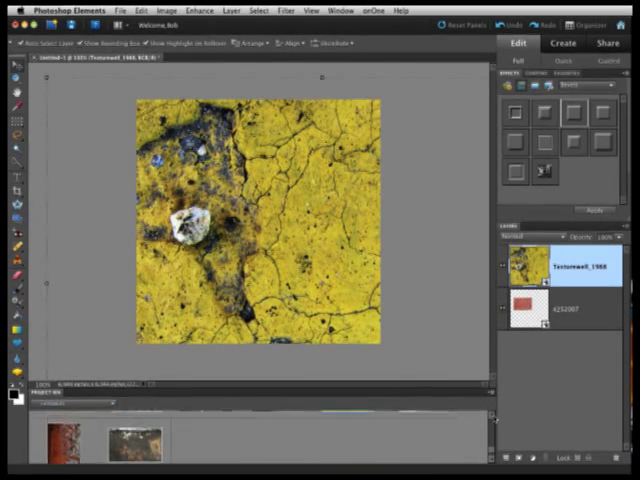
scroll(260, 435, "up", 3)
scroll(260, 435, "up", 1)
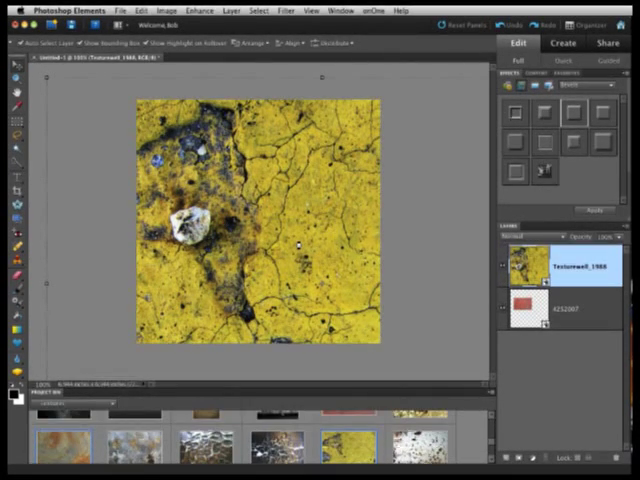
left_click_drag(62, 447, 298, 245)
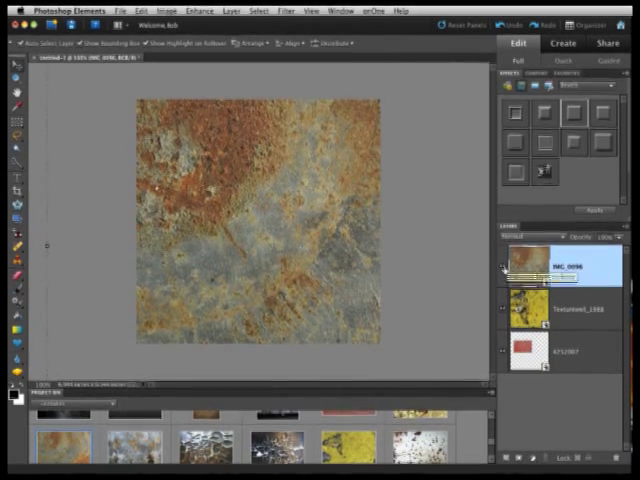
left_click(504, 268)
Hide the yellow layer and scale the red texture from the top-left corner to fill the canvas.
left_click(504, 309)
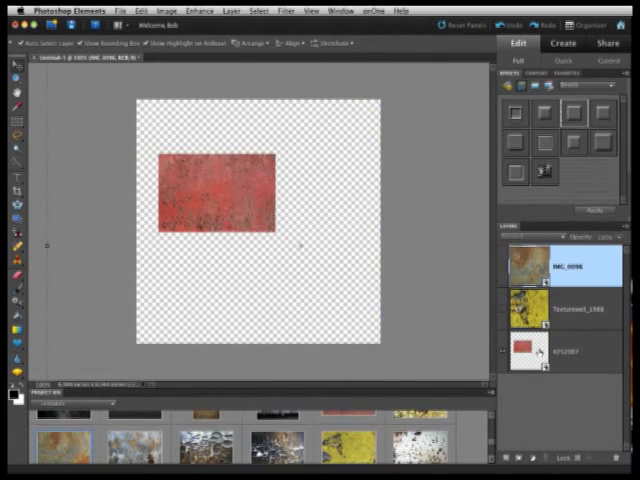
left_click(540, 352)
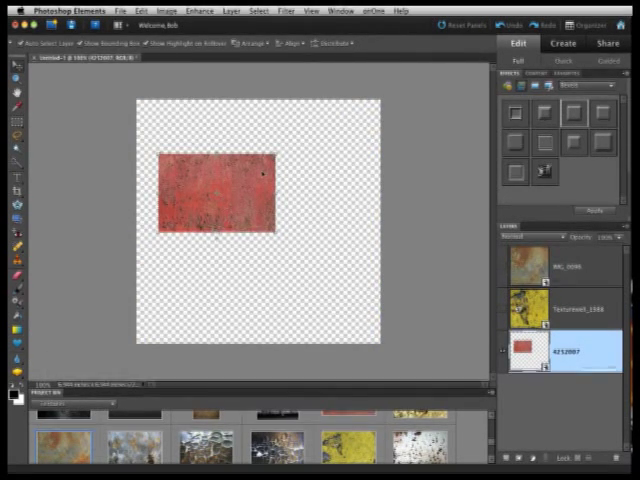
left_click_drag(248, 170, 225, 115)
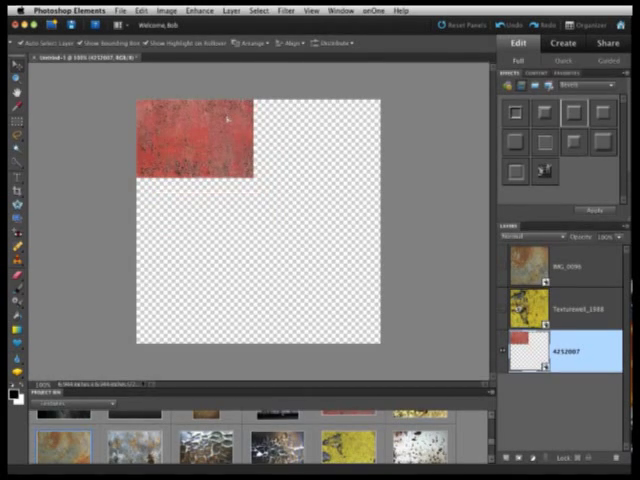
left_click_drag(255, 178, 380, 262)
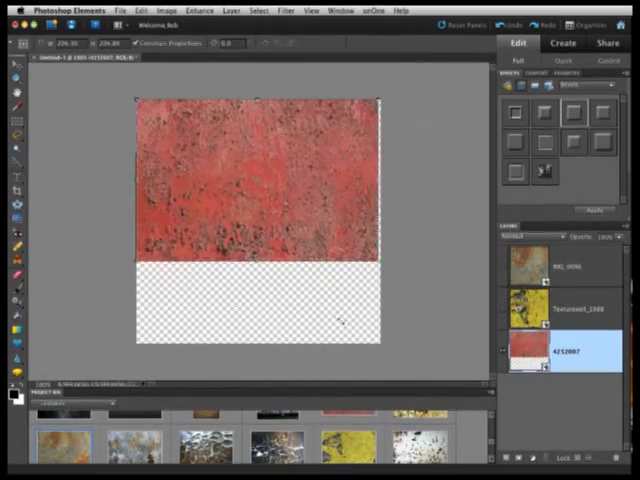
mouse_move(378, 262)
left_mouse_down()
mouse_move(480, 328)
mouse_move(482, 348)
left_mouse_up()
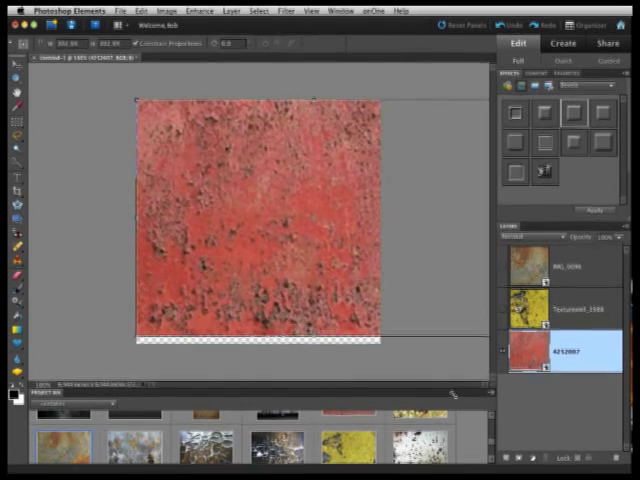
left_click(480, 355)
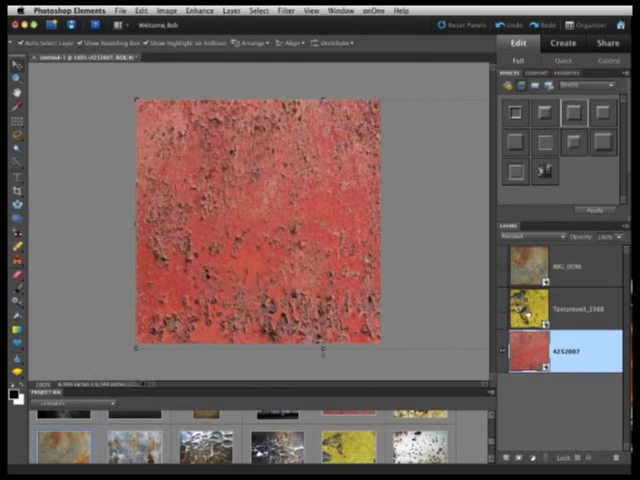
Make the yellow cracked texture layer visible and add a new empty layer above it.
left_click(540, 312)
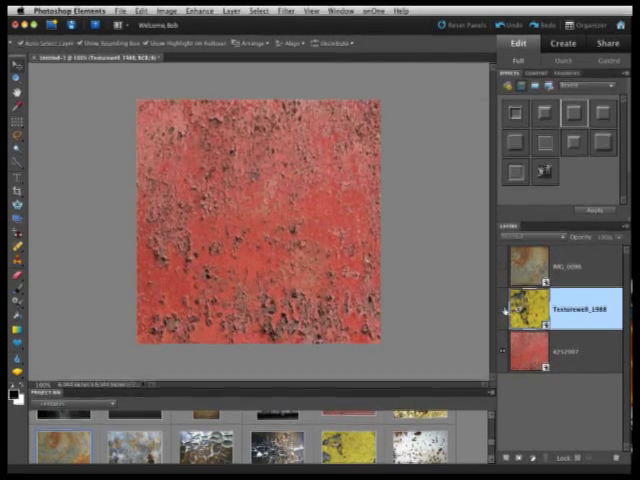
left_click(503, 310)
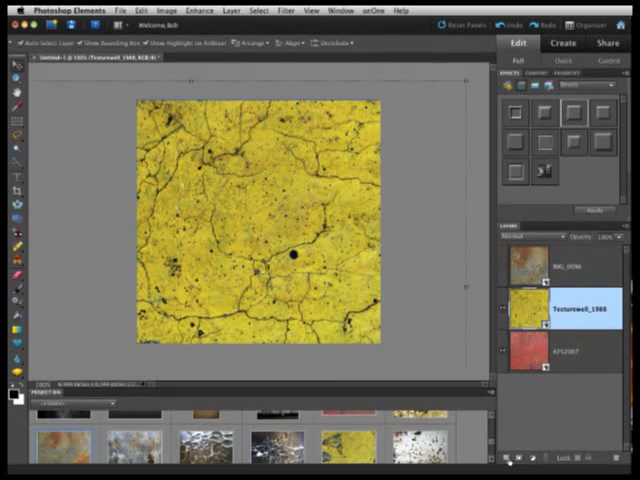
left_click(508, 458)
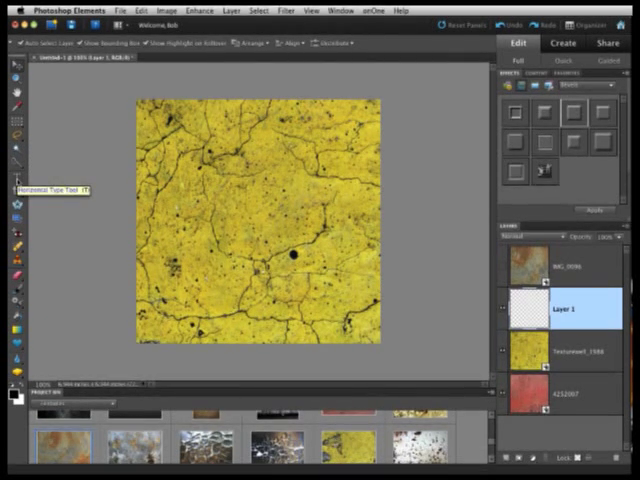
Add a large black letter B as a text layer with the Horizontal Type Tool.
left_click(17, 181)
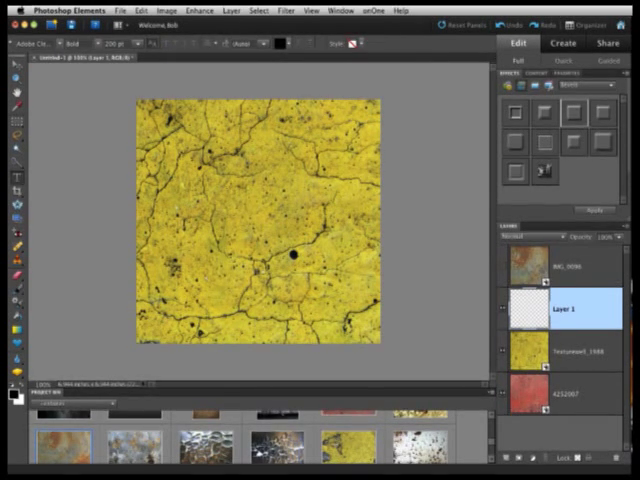
left_click(253, 228)
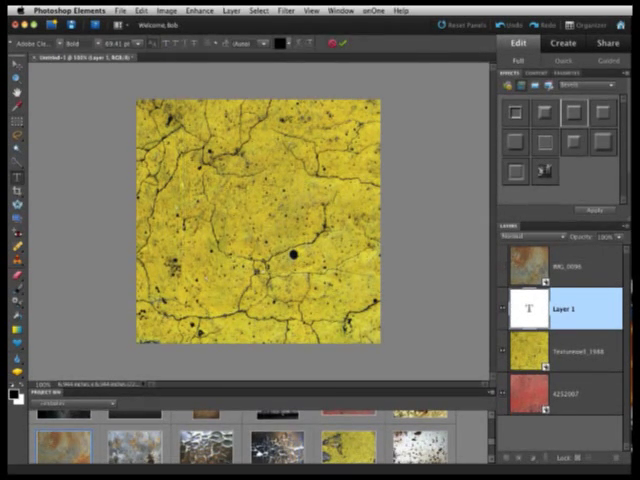
type("B")
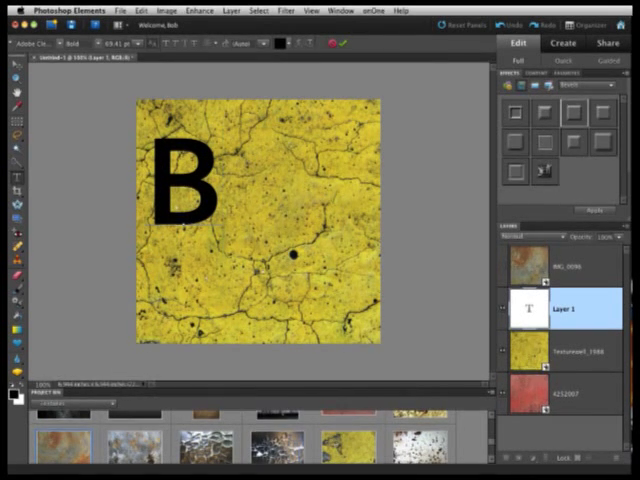
left_click(342, 46)
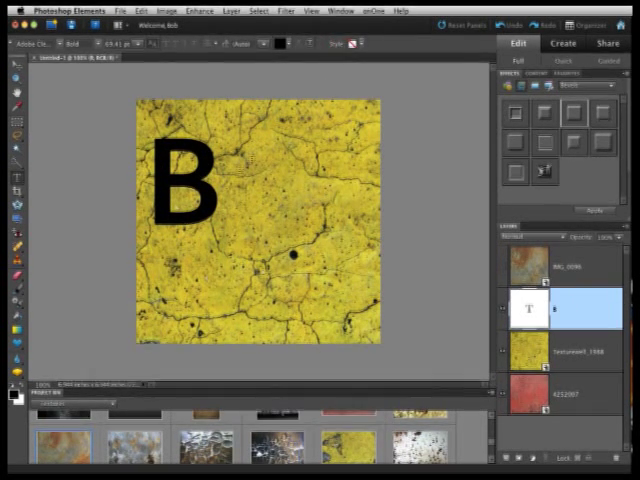
left_click(16, 64)
Move the B to the centre and scale it up to fill most of the canvas, then commit.
left_click_drag(205, 193, 215, 172)
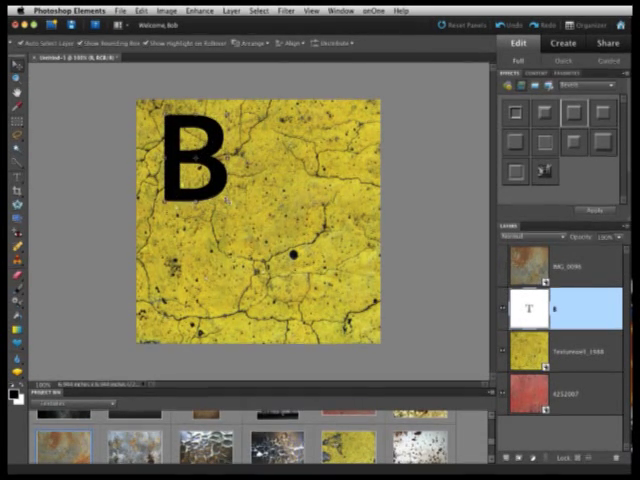
left_click_drag(205, 180, 296, 256)
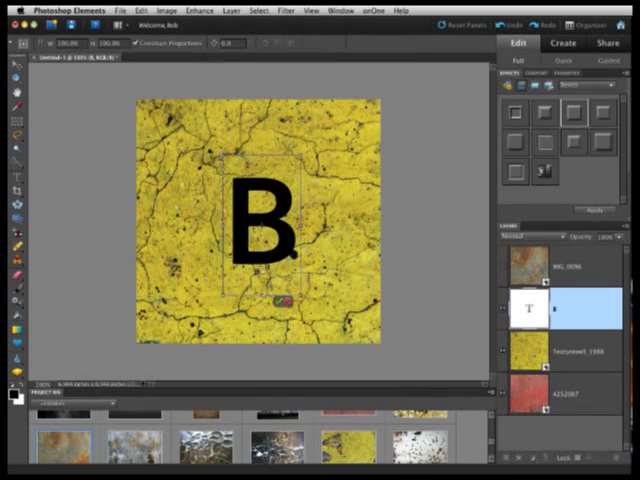
left_click_drag(225, 157, 175, 72)
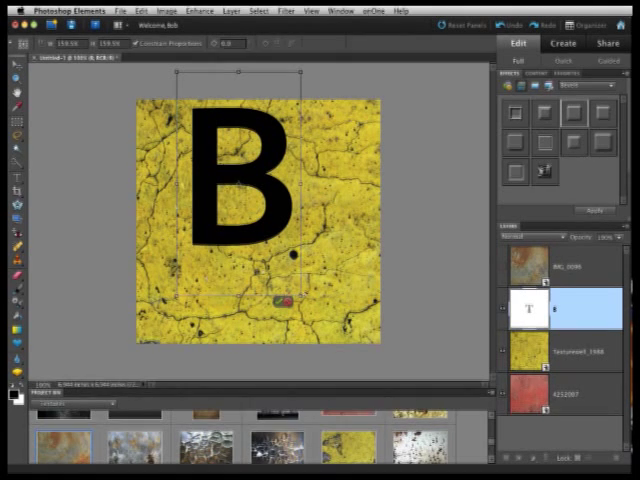
left_click_drag(300, 298, 395, 358)
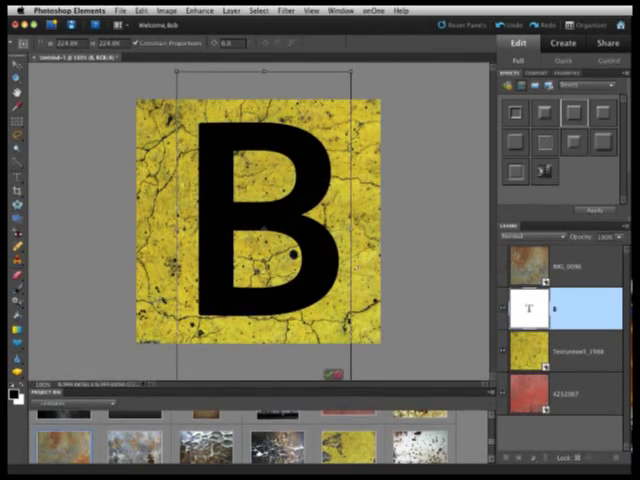
left_click_drag(310, 232, 293, 232)
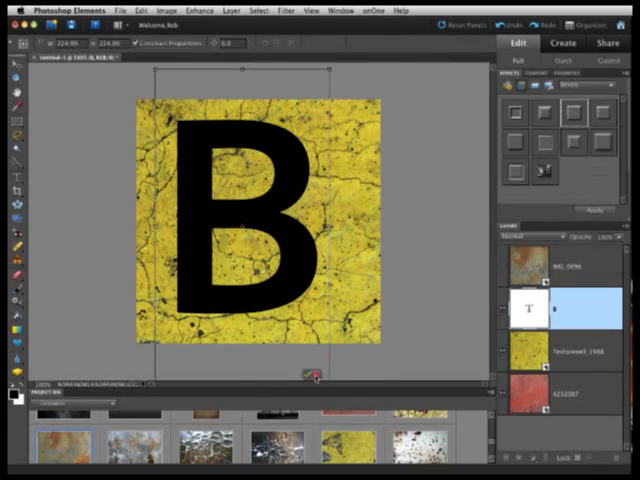
left_click(306, 374)
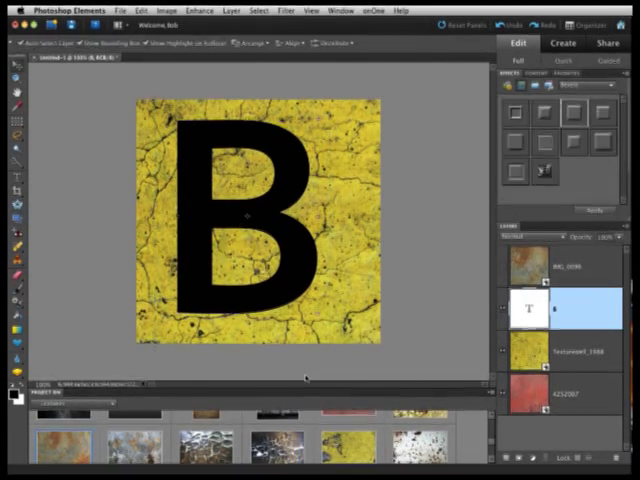
left_click(405, 303)
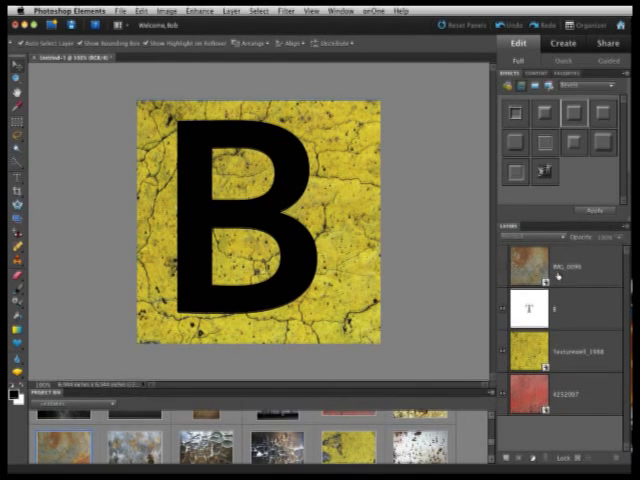
Select the B text layer and pick the Magic Wand to select the letter's shape.
left_click(567, 316)
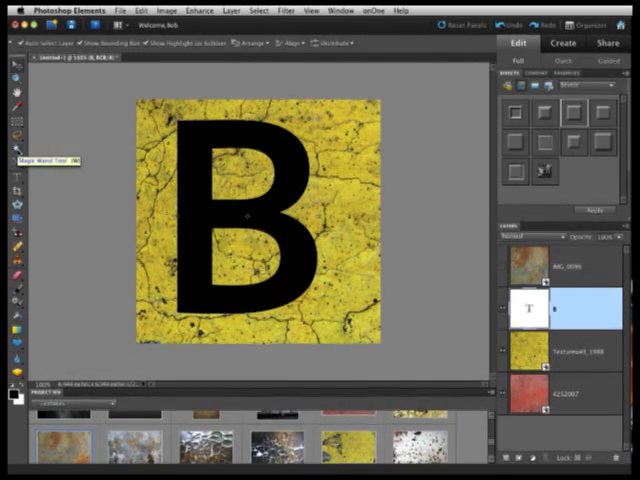
left_click(17, 150)
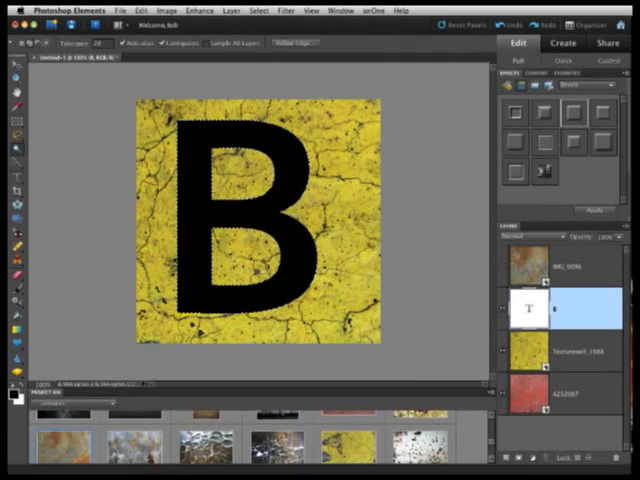
Add a layer mask on the yellow texture from the B selection and hide the black text layer.
left_click(578, 352)
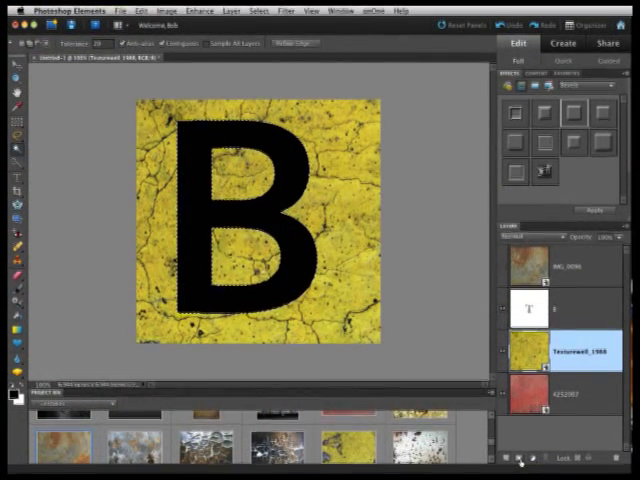
left_click(520, 458)
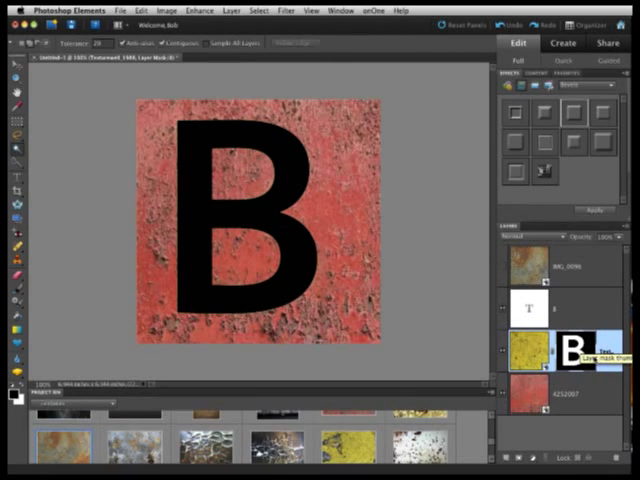
left_click(503, 310)
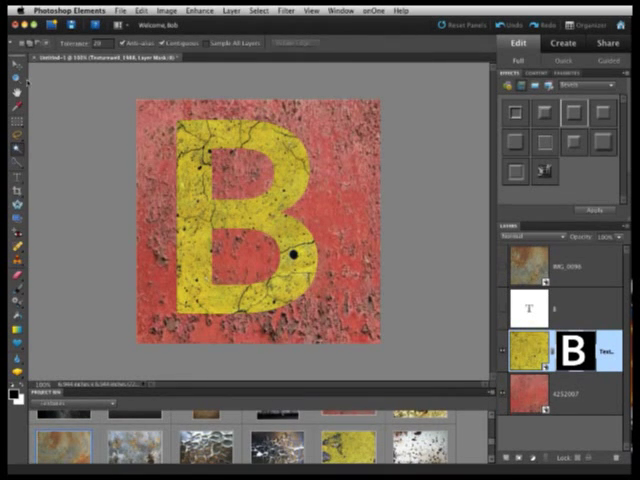
Nudge the yellow cracked B slightly left within the red texture using the Move tool.
key("v")
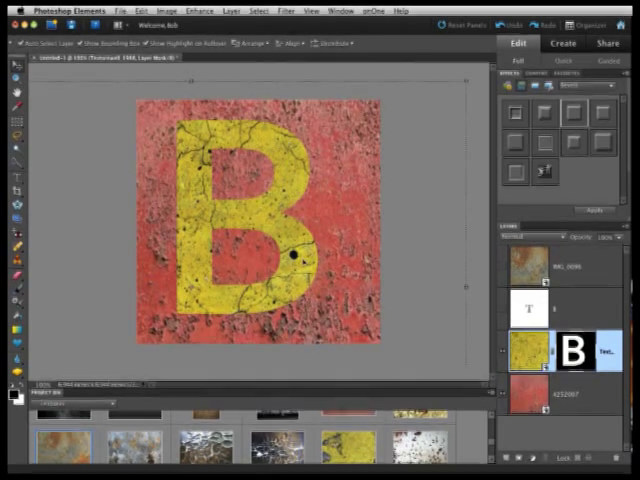
left_click_drag(293, 257, 314, 262)
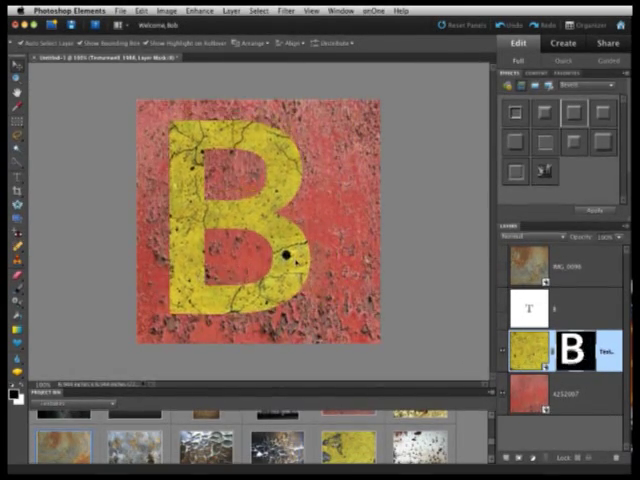
left_click_drag(314, 262, 279, 262)
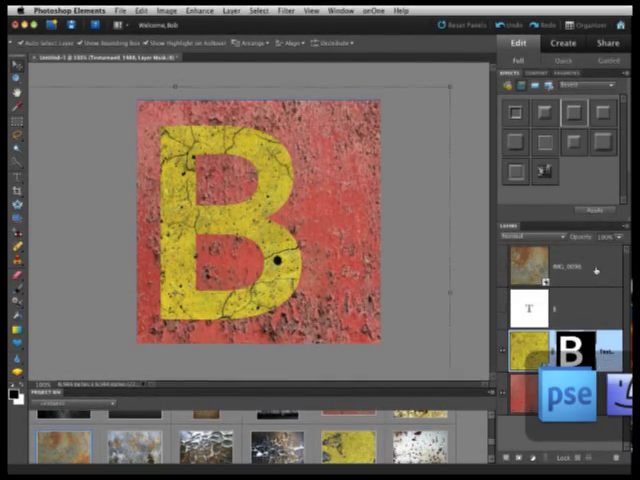
key("super+Tab")
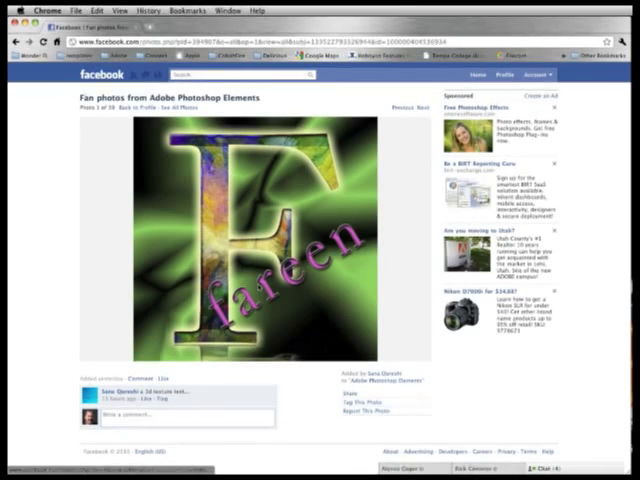
key("super+Tab")
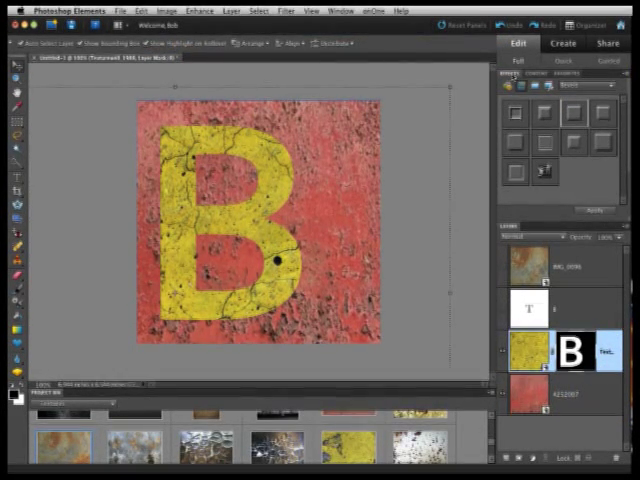
Choose the Bevels category in the Effects panel for the B layer.
left_click(585, 85)
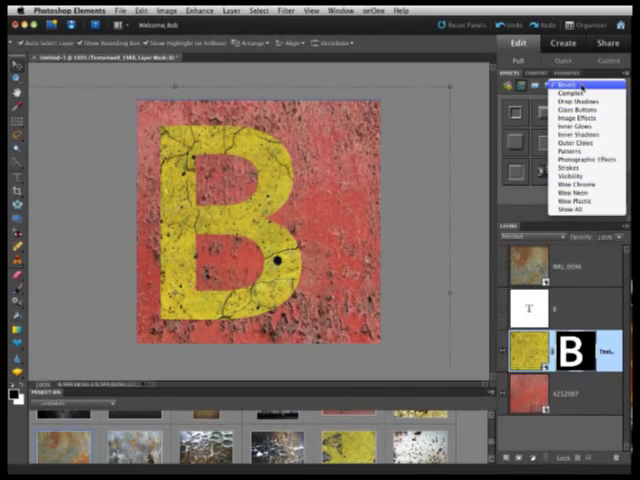
left_click(575, 86)
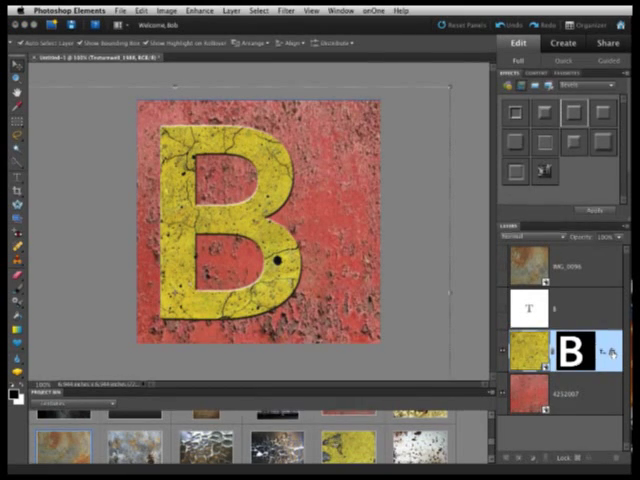
Adjust the B's bevel size in Style Settings so the raised edge is subtler.
double_click(545, 283)
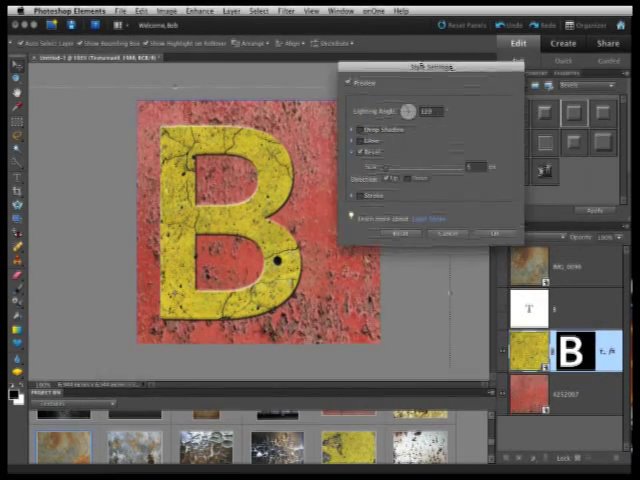
left_click_drag(415, 68, 313, 146)
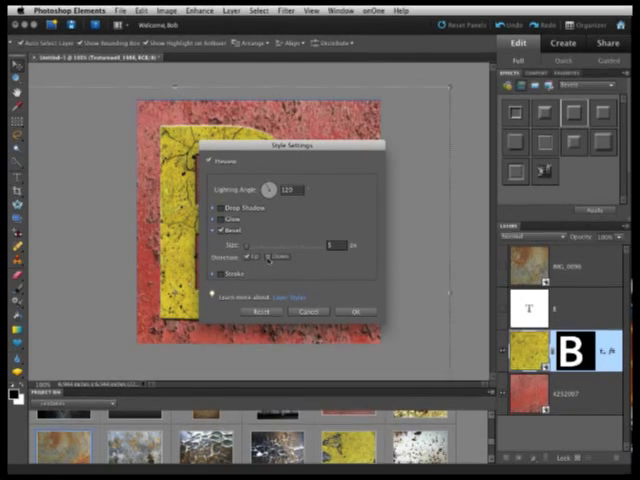
left_click_drag(292, 146, 400, 133)
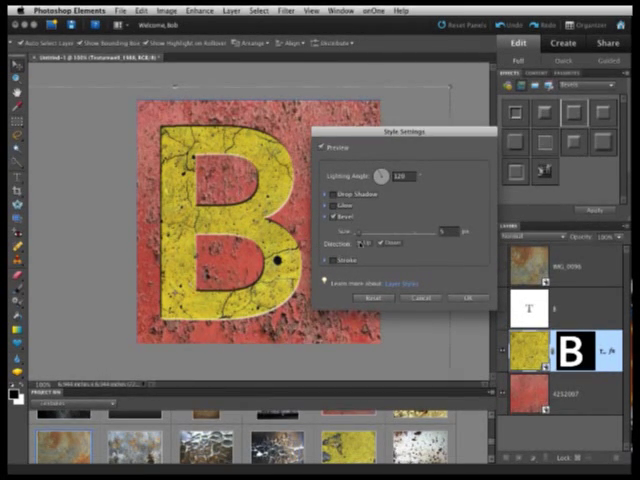
mouse_move(362, 233)
left_mouse_down()
mouse_move(381, 238)
mouse_move(362, 233)
left_mouse_up()
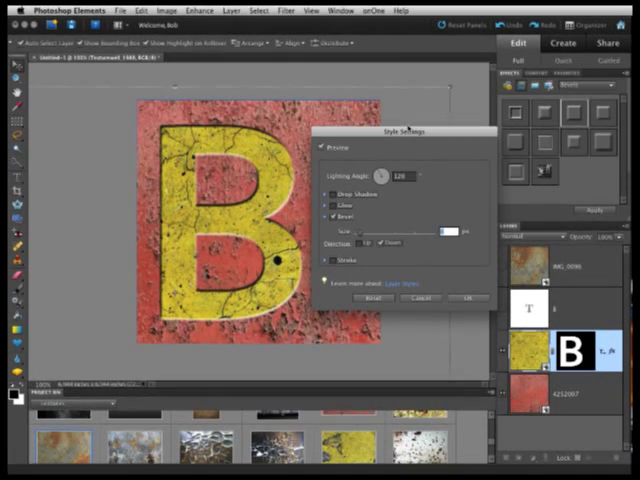
Turn on an outer glow around the B and widen its size.
left_click(325, 206)
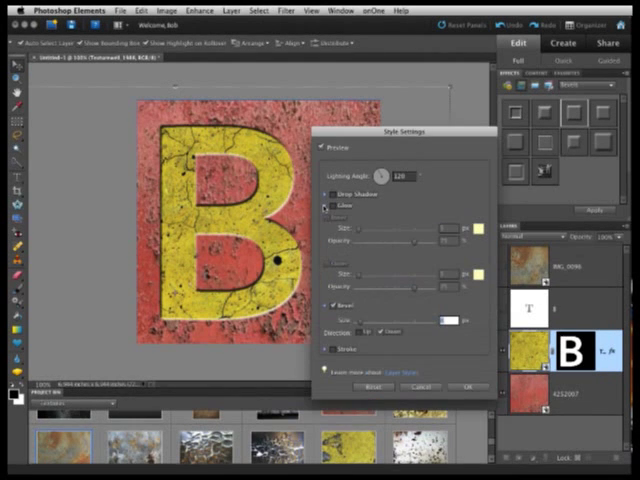
left_click(333, 206)
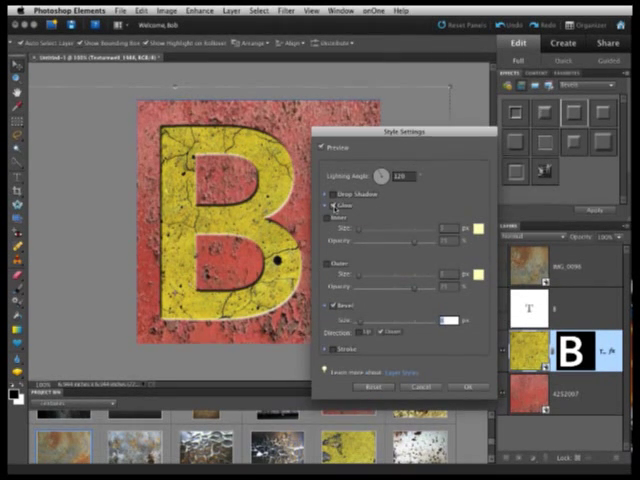
left_click(327, 262)
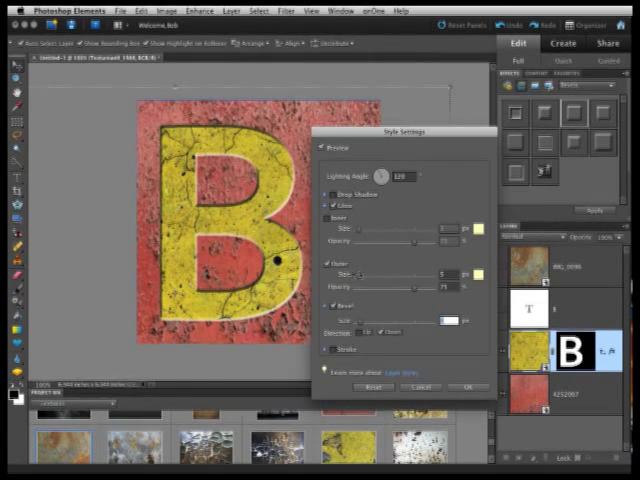
left_click_drag(360, 276, 366, 277)
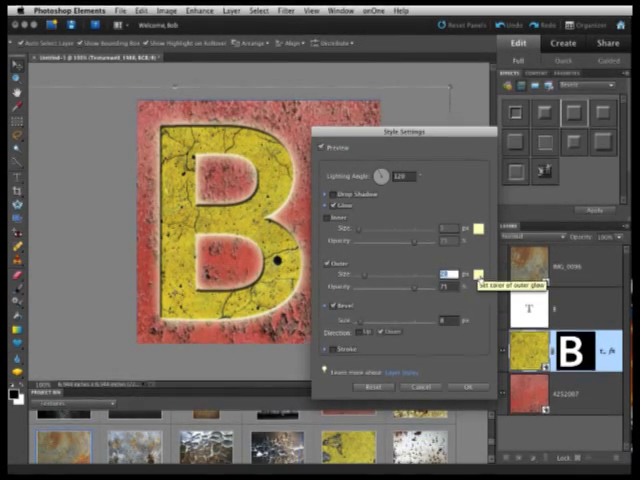
Make the outer glow a bright yellow and confirm the bevel-and-glow layer style.
left_click(478, 274)
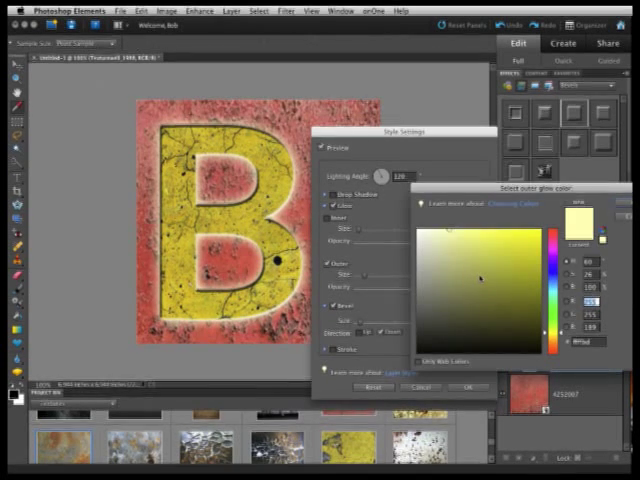
left_click(552, 308)
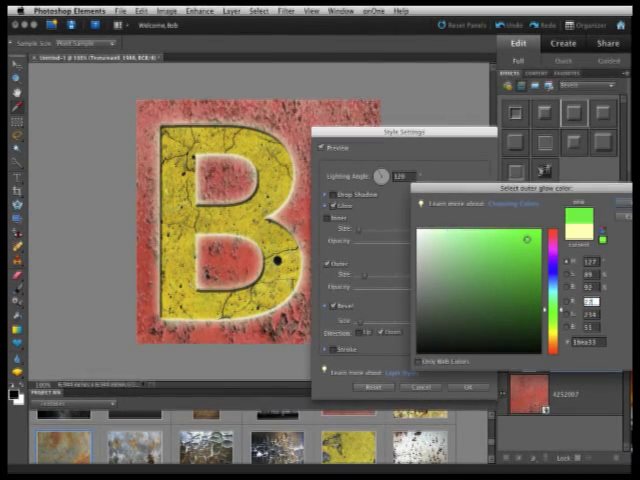
mouse_move(525, 240)
left_mouse_down()
mouse_move(510, 238)
mouse_move(533, 280)
left_mouse_up()
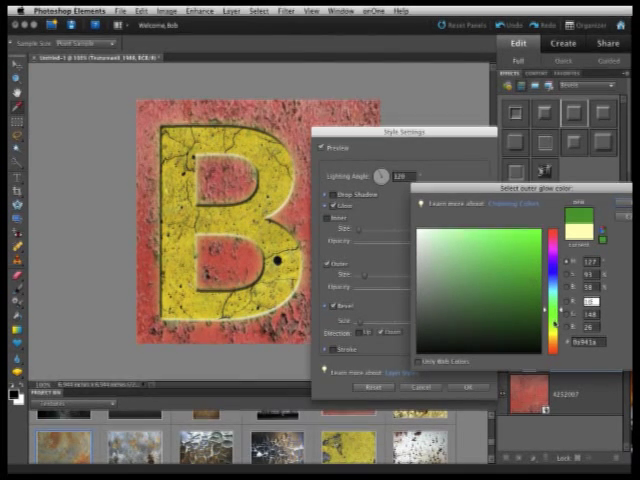
left_click_drag(552, 312, 552, 330)
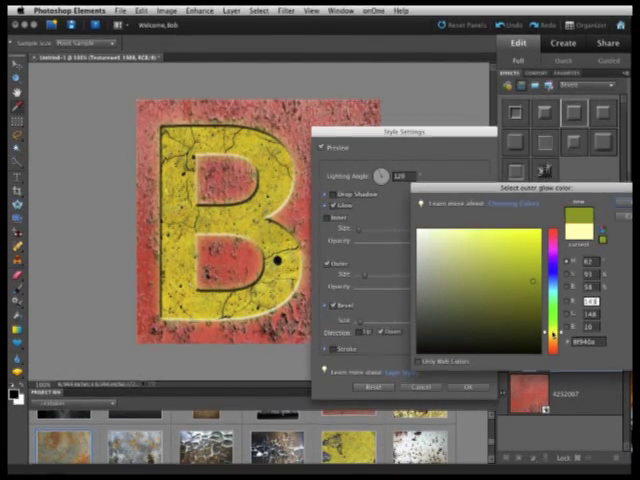
left_click(515, 238)
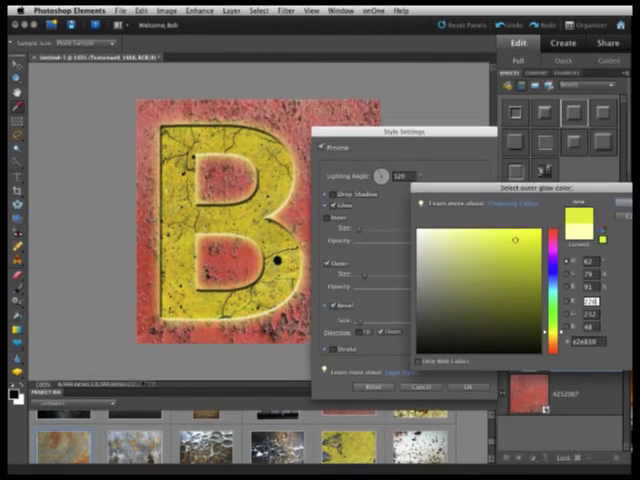
key("Return")
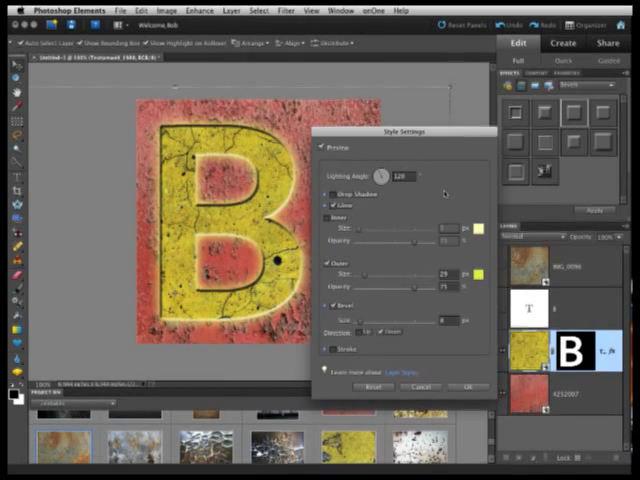
left_click(478, 390)
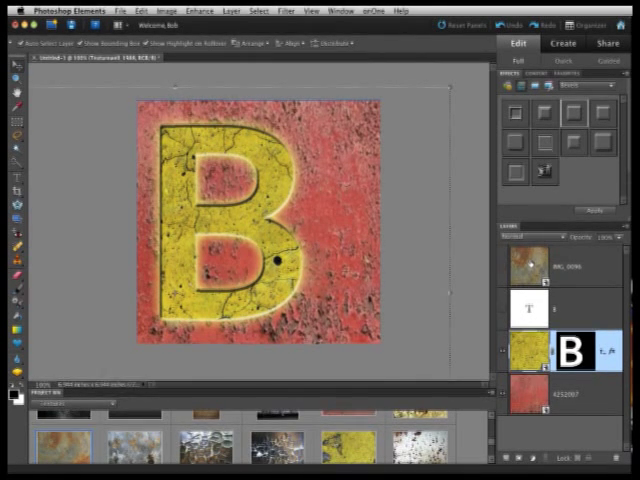
Move the rusty IMG_0096 texture layer below the B and make it visible as the background.
left_click(531, 264)
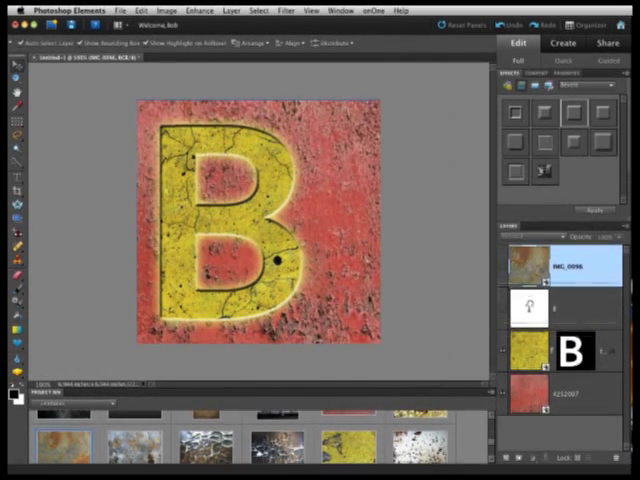
left_click_drag(545, 283, 545, 368)
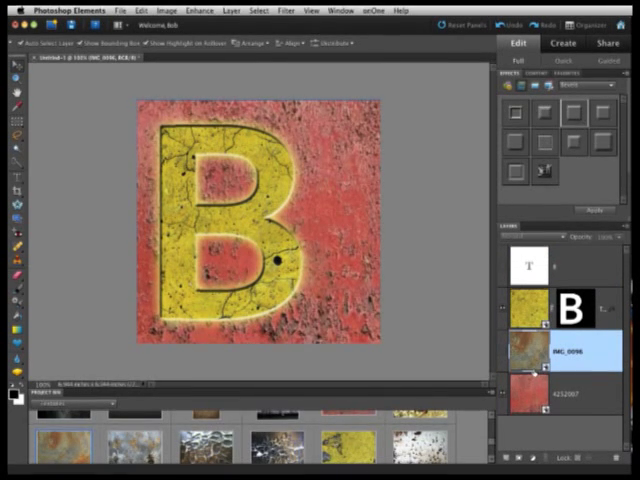
left_click(503, 352)
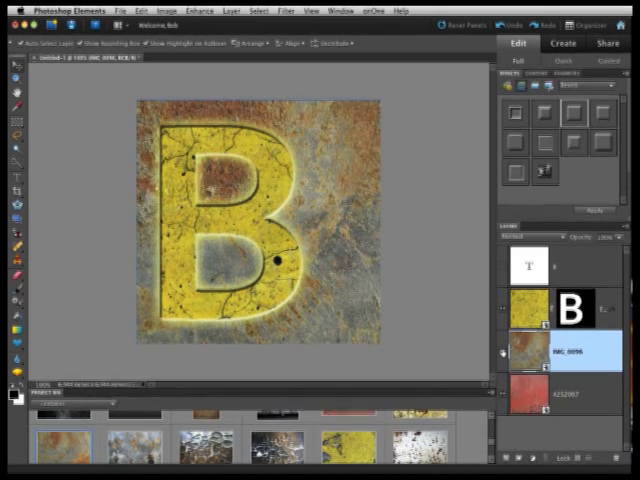
key("super+Tab")
key("super+Tab")
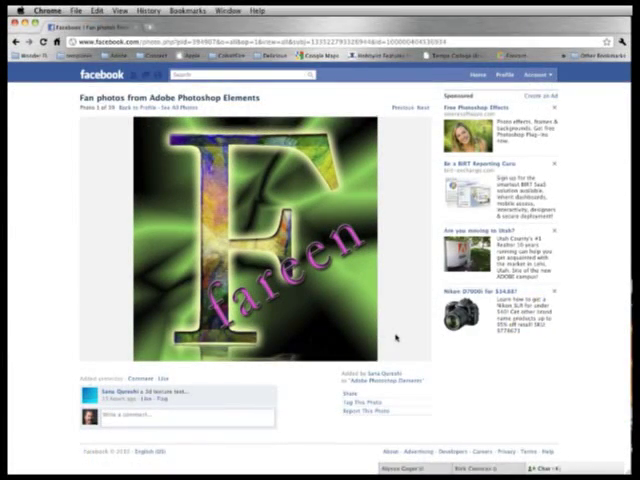
key("super+Tab")
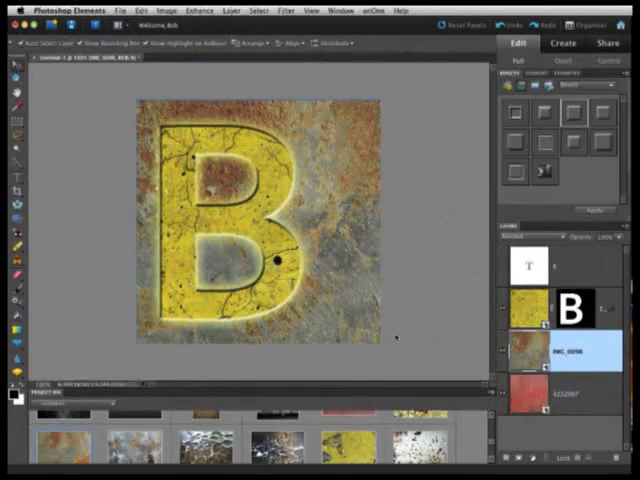
left_click(78, 400)
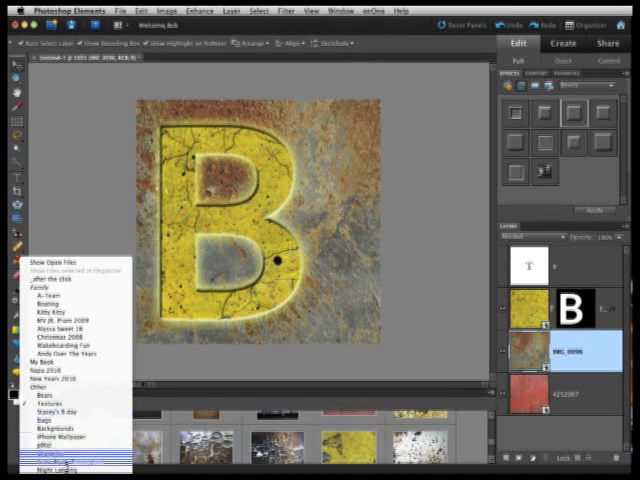
Bring a purple pansy photo from the flowers album behind the B and position it.
left_click(55, 456)
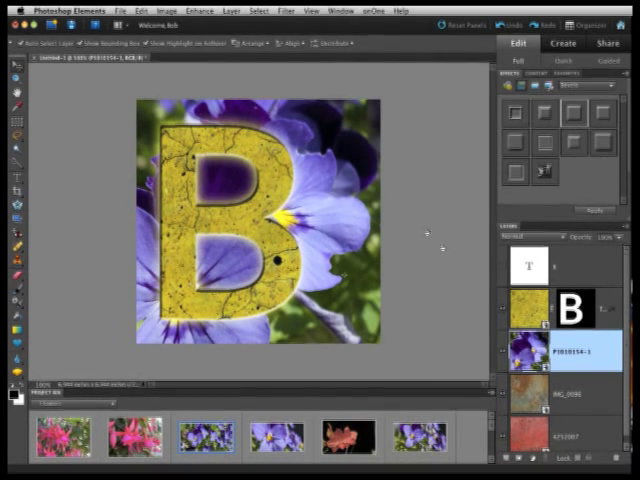
mouse_move(369, 192)
left_mouse_down()
mouse_move(307, 198)
mouse_move(360, 168)
mouse_move(317, 152)
mouse_move(314, 140)
left_mouse_up()
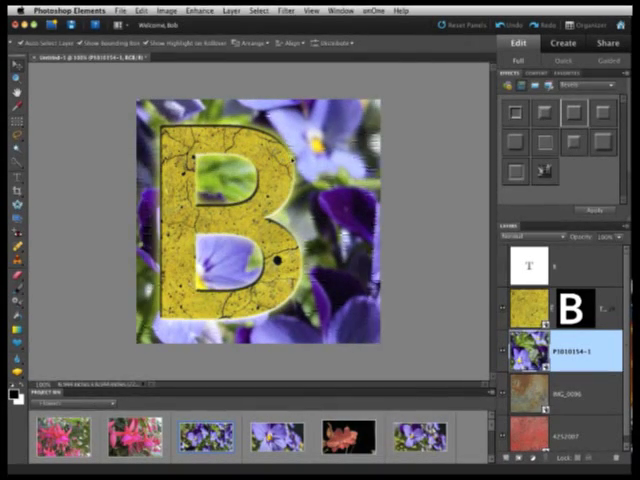
left_click_drag(324, 160, 324, 160)
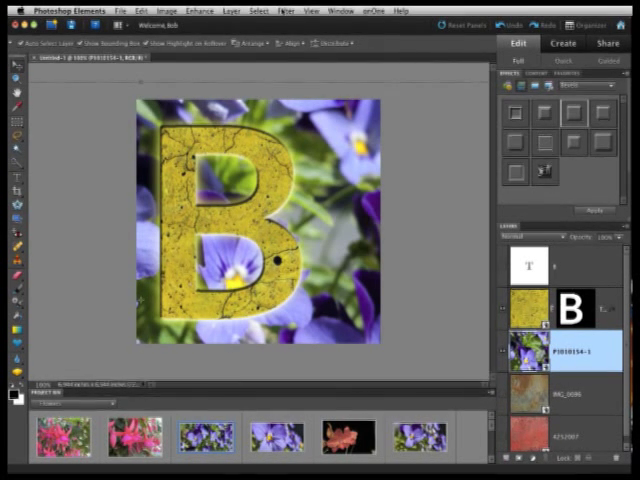
left_click(287, 11)
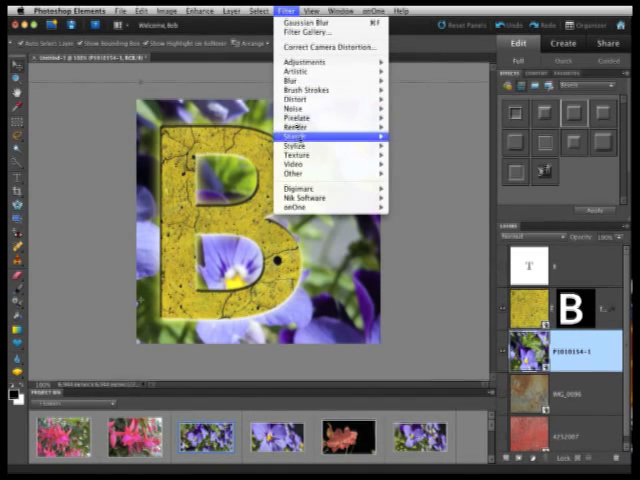
mouse_move(300, 81)
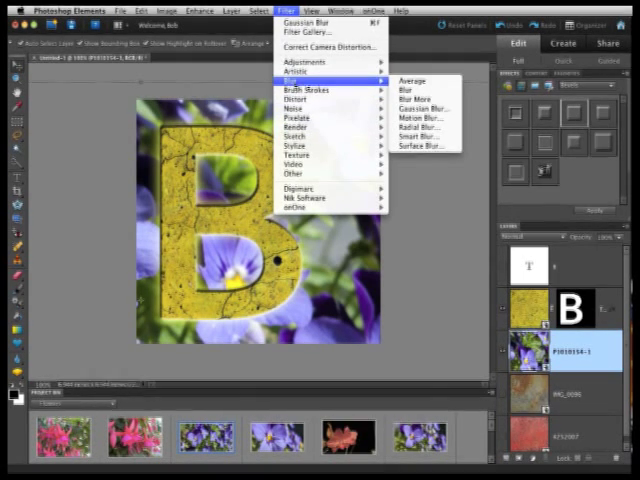
Choose Gaussian Blur for the pansy layer and agree to simplify it.
left_click(421, 109)
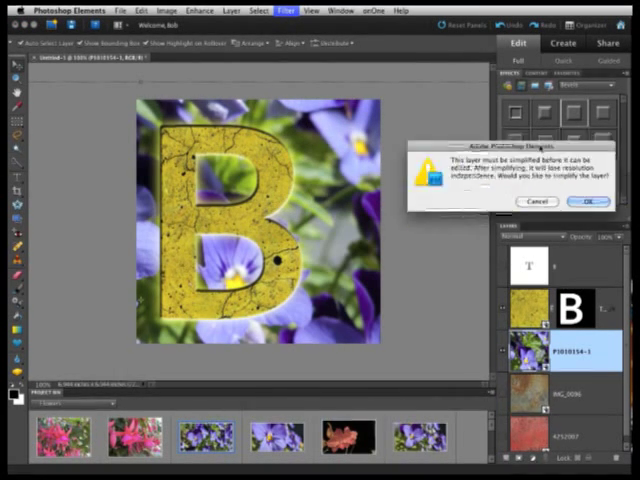
left_click_drag(541, 148, 378, 150)
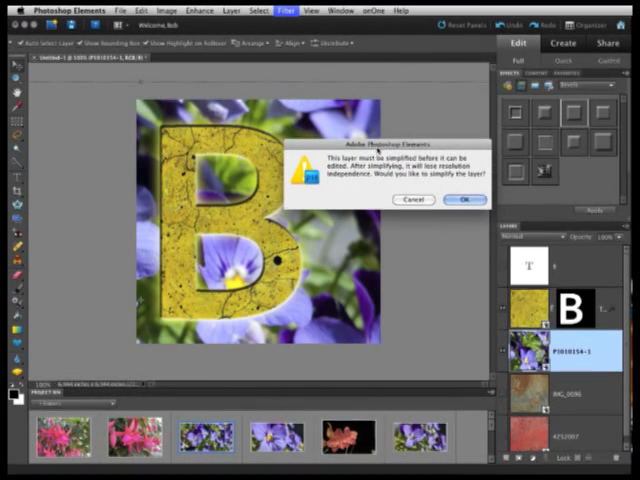
left_click(466, 199)
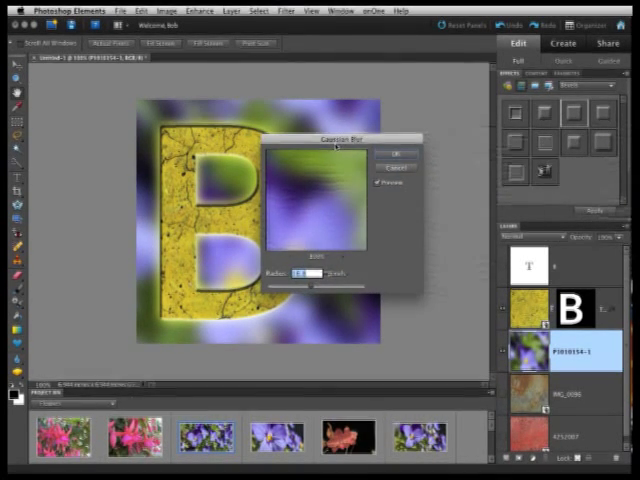
Apply a large-radius Gaussian blur to the pansy background so the glowing B stands out.
left_click_drag(395, 116, 415, 133)
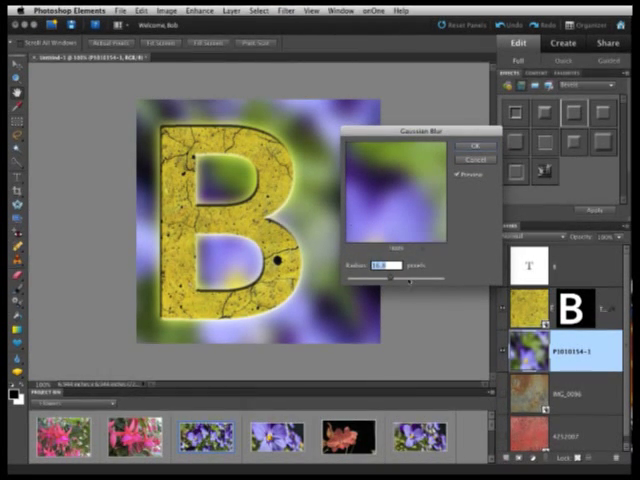
mouse_move(389, 278)
left_mouse_down()
mouse_move(435, 280)
mouse_move(352, 279)
left_mouse_up()
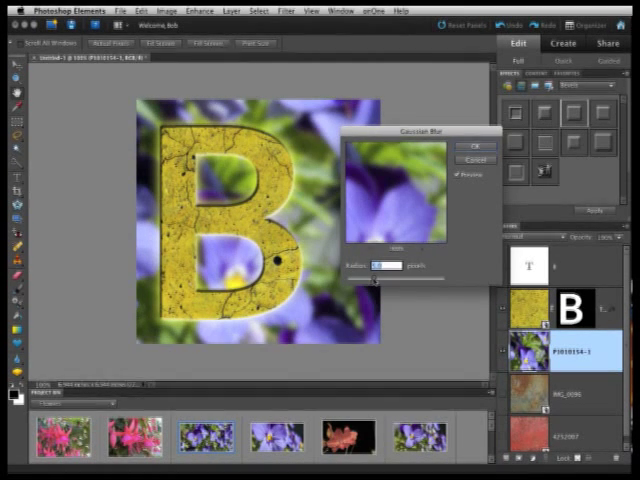
left_click_drag(363, 280, 389, 278)
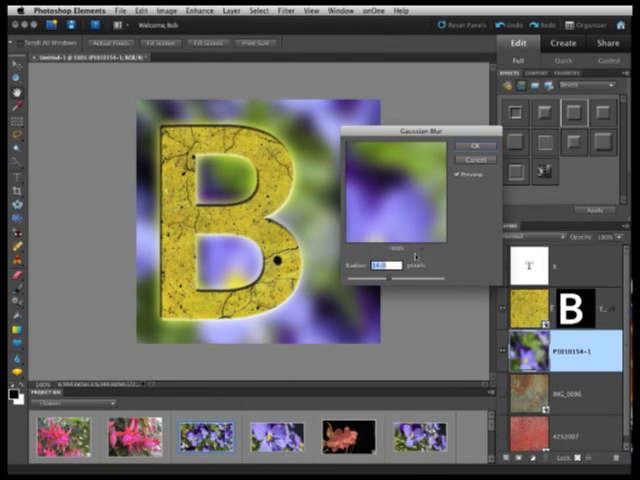
left_click(474, 146)
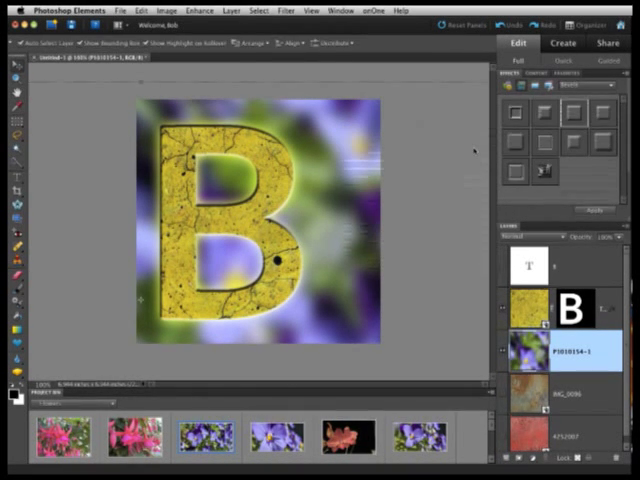